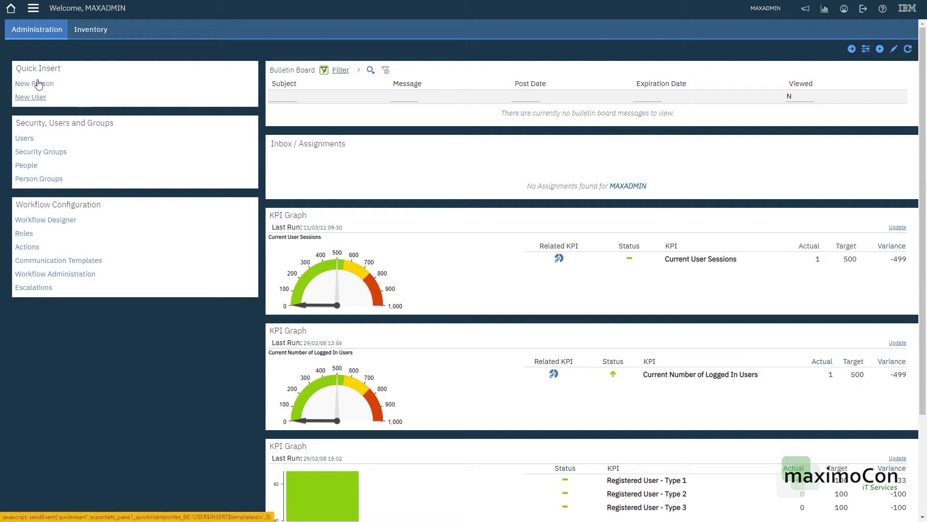
- Open the Assets application, filter the assets by PC%, and open the record for asset PC-BC21R2
click(32, 9)
mouse_move(59, 78)
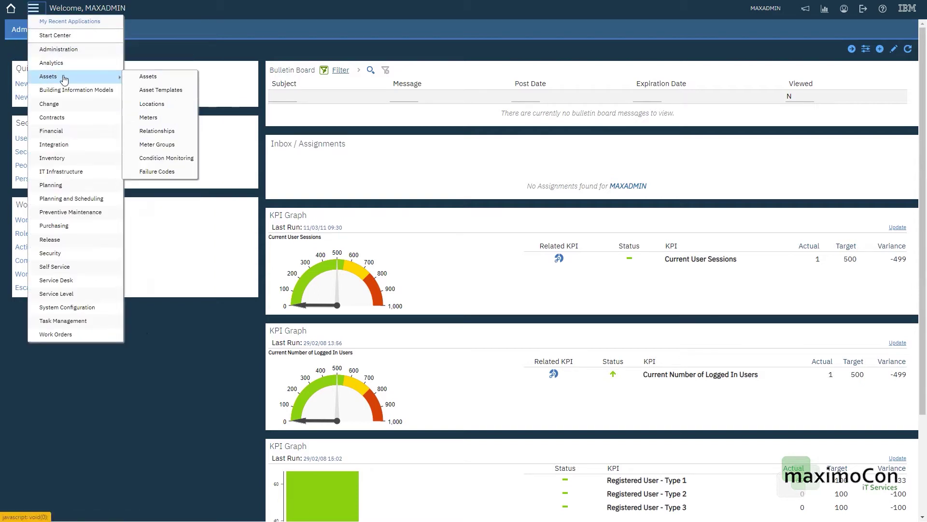
click(126, 76)
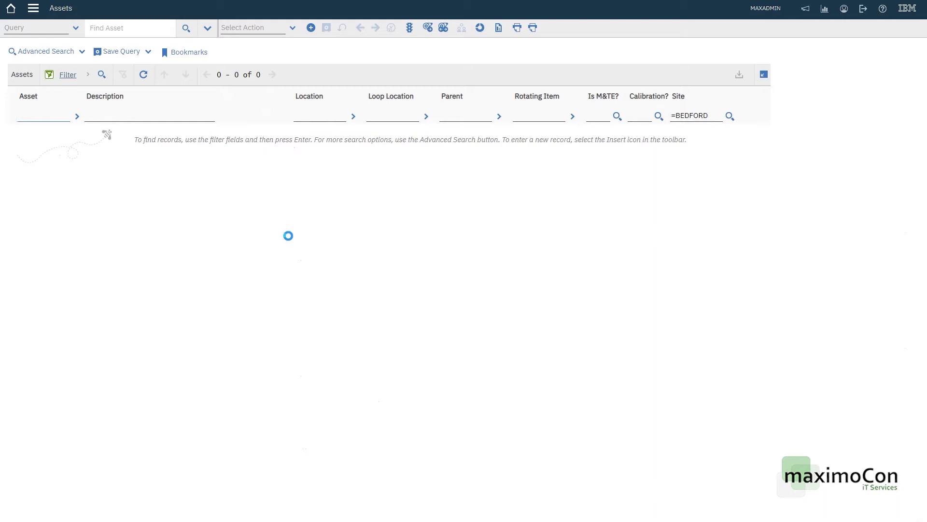
key(Return)
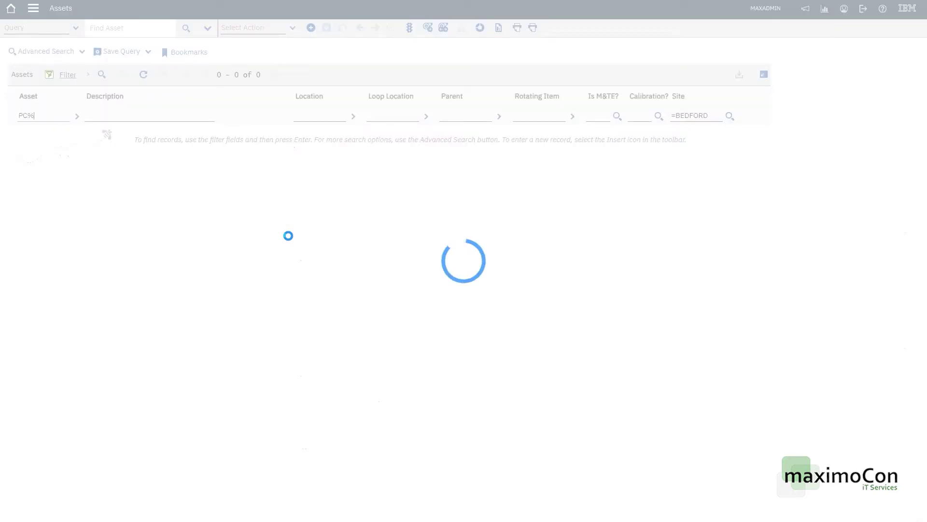
click(37, 167)
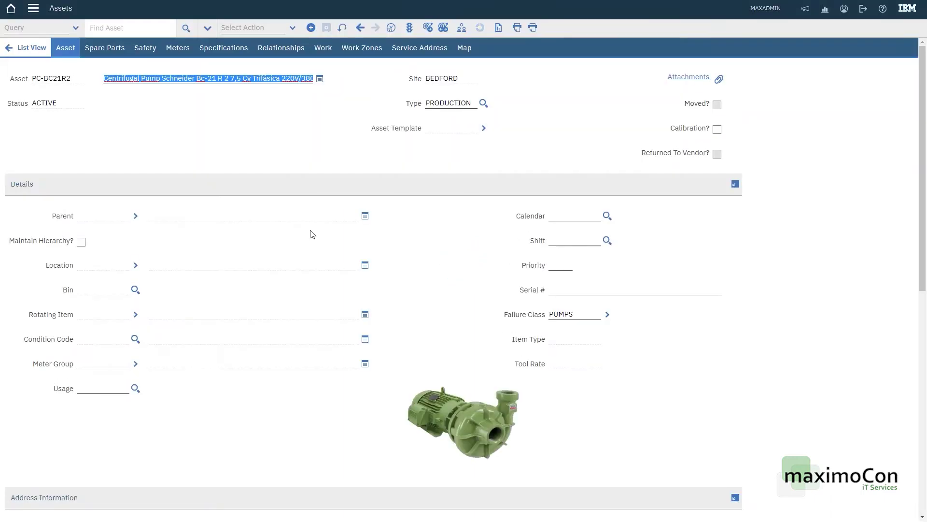
- Start a downtime report for the pump and choose to report downtime instead of changing its status
scroll(312, 234, down, 9)
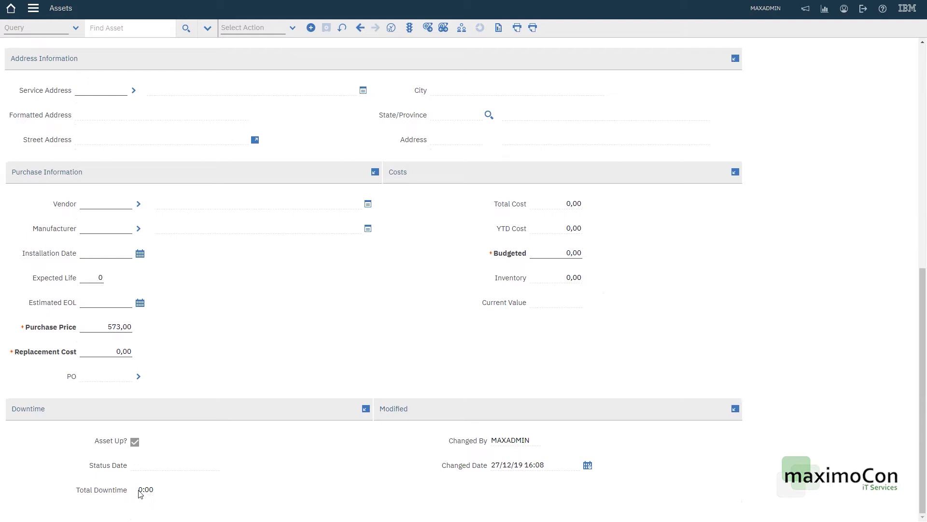
scroll(353, 160, up, 9)
click(274, 27)
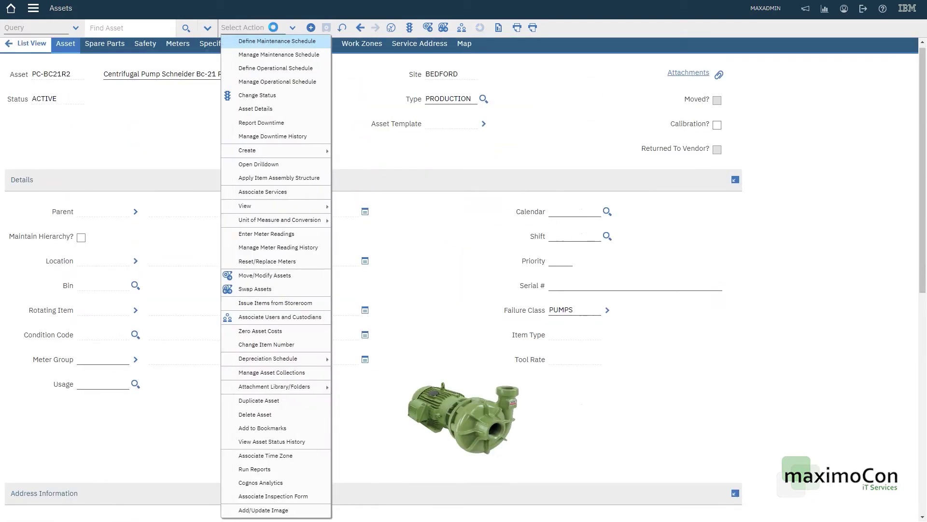
click(274, 121)
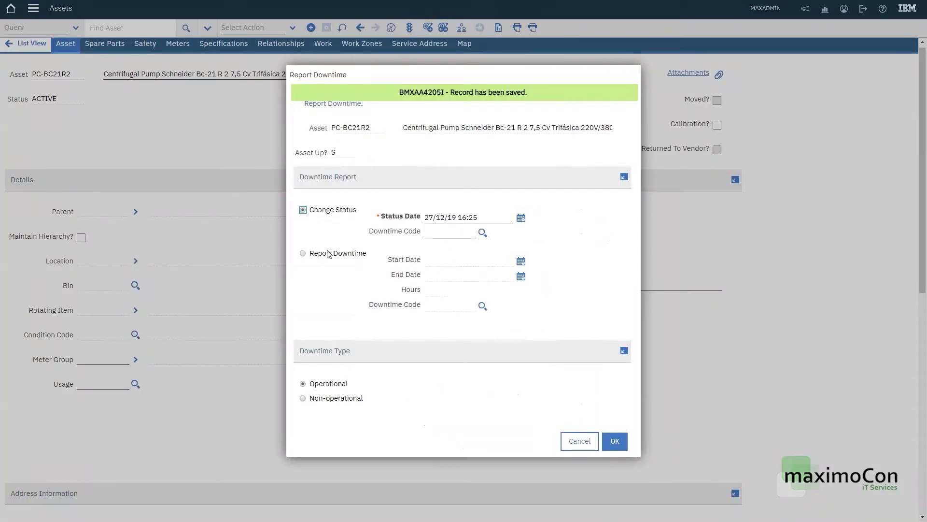
click(303, 253)
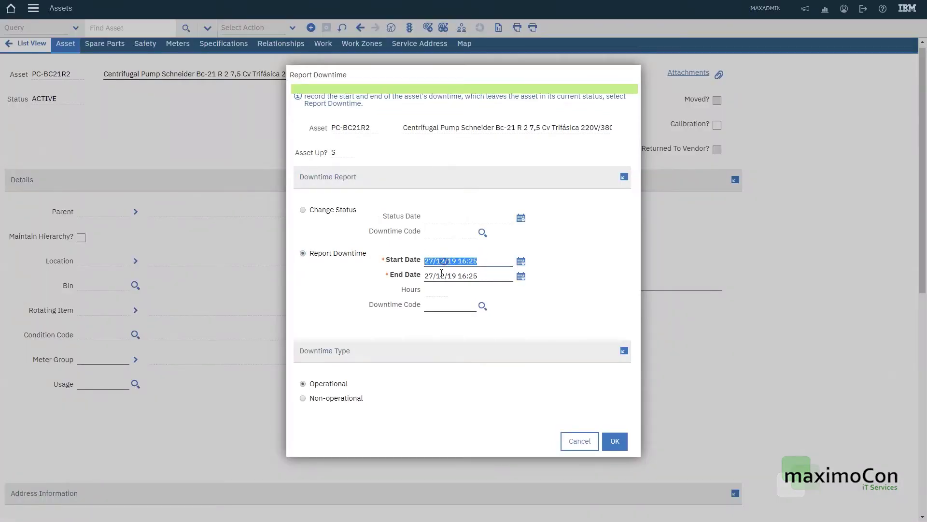
- Set the downtime's start date to 27/10/19 16:25 and its end date to 28/10/19 16:25
click(445, 261)
key(Tab)
click(445, 276)
text(0)
key(Tab)
click(446, 277)
key(BackSpace)
text(2)
key(Tab)
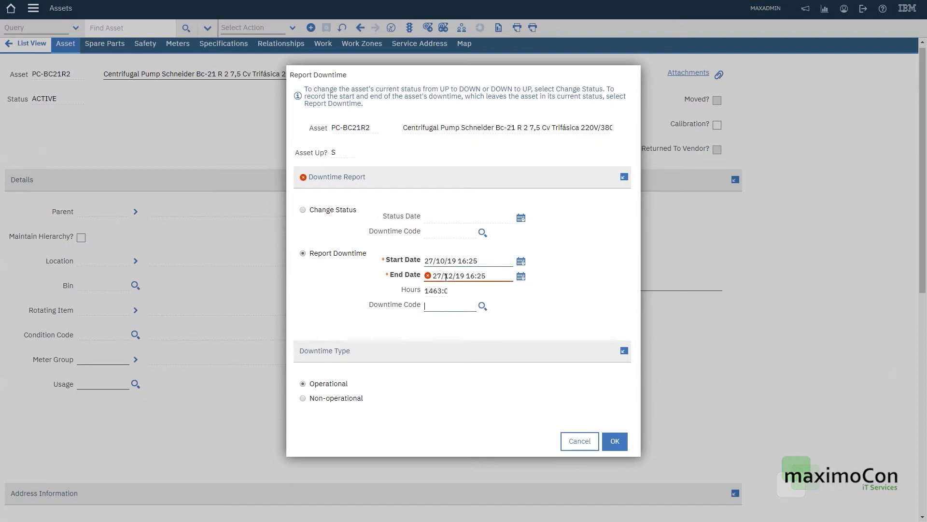
click(443, 276)
click(478, 288)
- Assign downtime code BRKDWN, set the downtime type to Non-operational, and submit the report
click(482, 306)
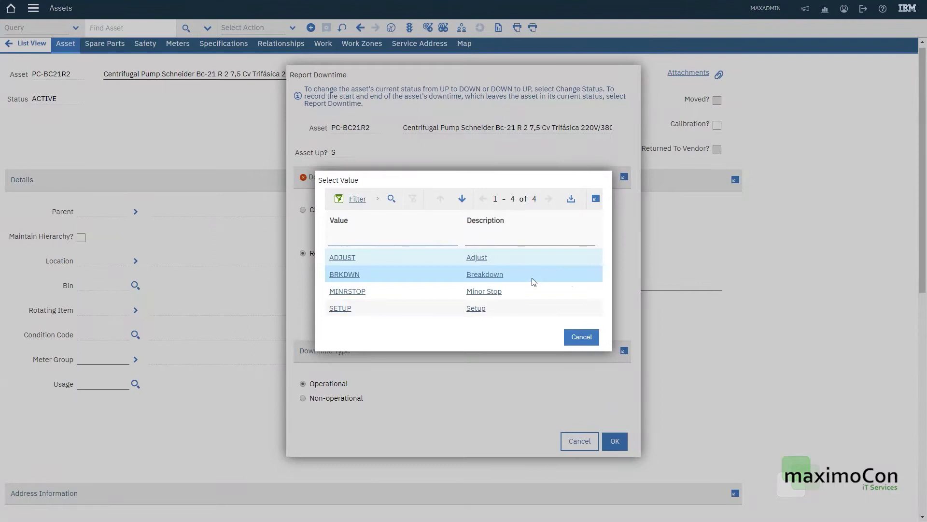
click(349, 274)
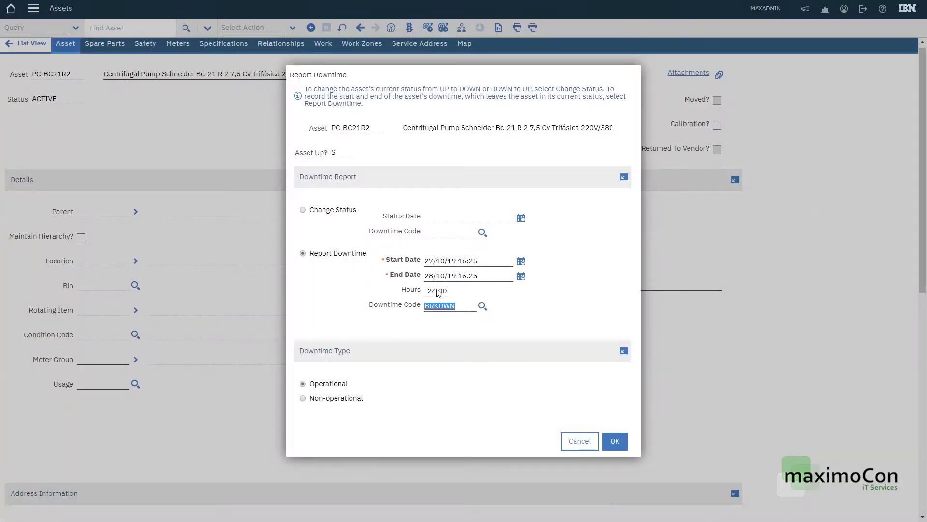
click(303, 398)
click(611, 438)
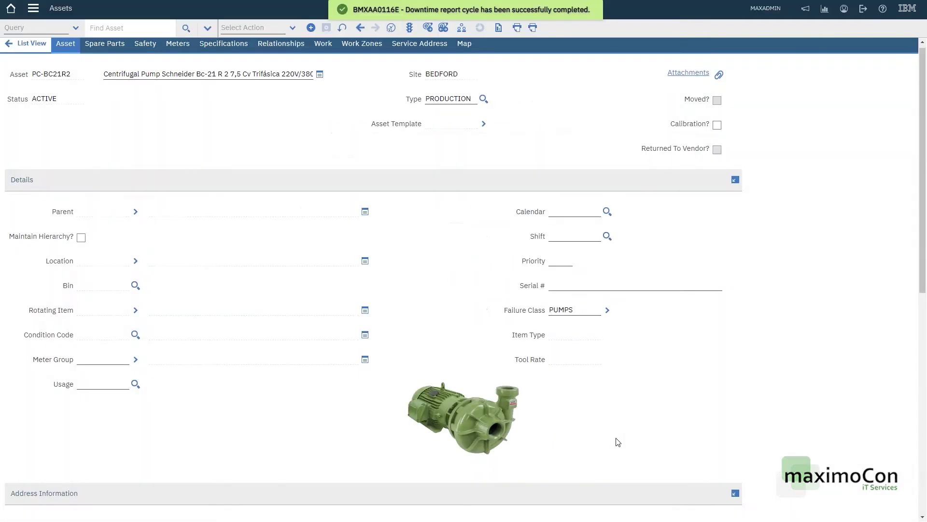
- Start a Change Status downtime report for the same asset with the status date 27/12/19 16:20
scroll(428, 348, down, 9)
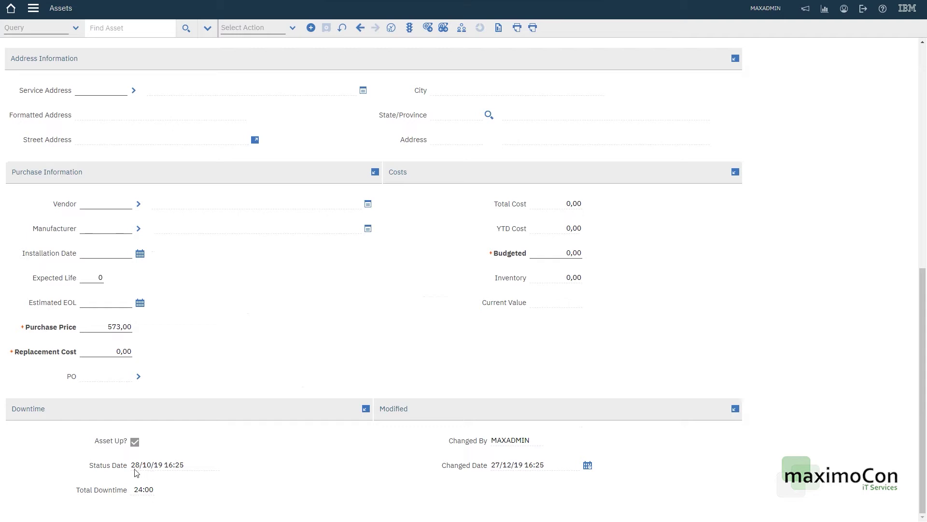
scroll(243, 356, up, 7)
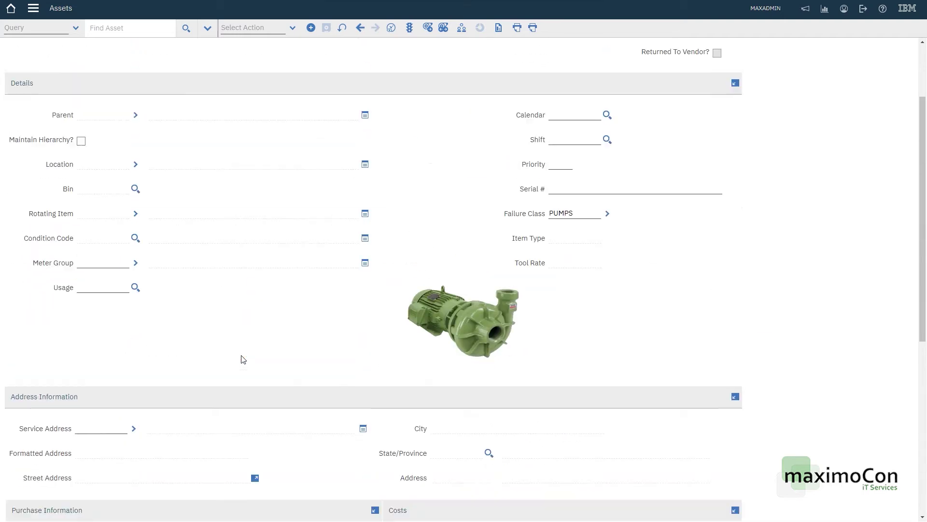
scroll(243, 359, up, 3)
click(293, 28)
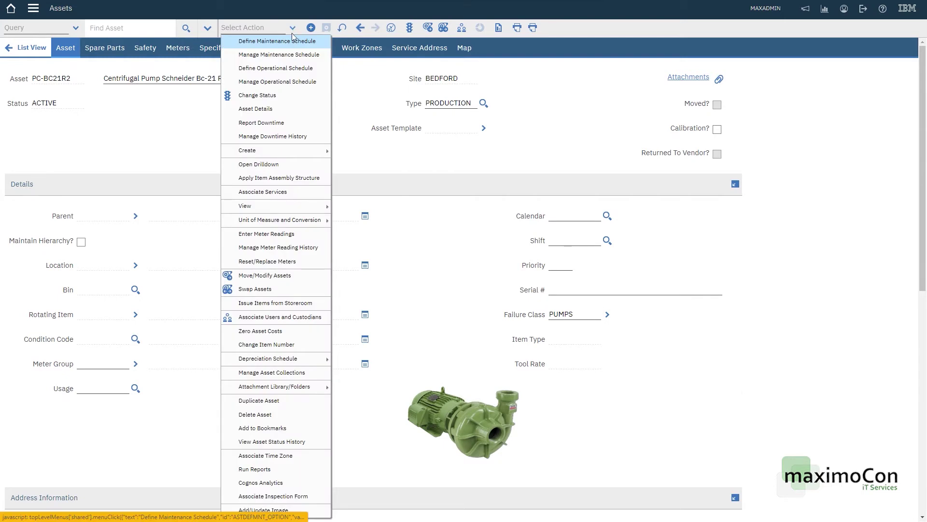
click(298, 123)
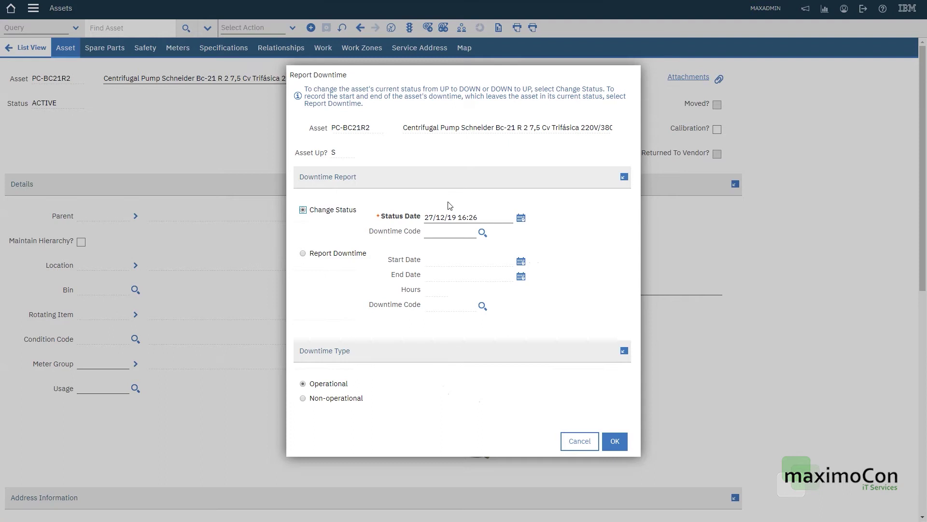
click(471, 217)
drag(468, 217, 480, 219)
text(20)
key(Tab)
- Assign downtime code MINRSTOP to the status change, make it Non-operational, and submit it to take the asset down
click(482, 232)
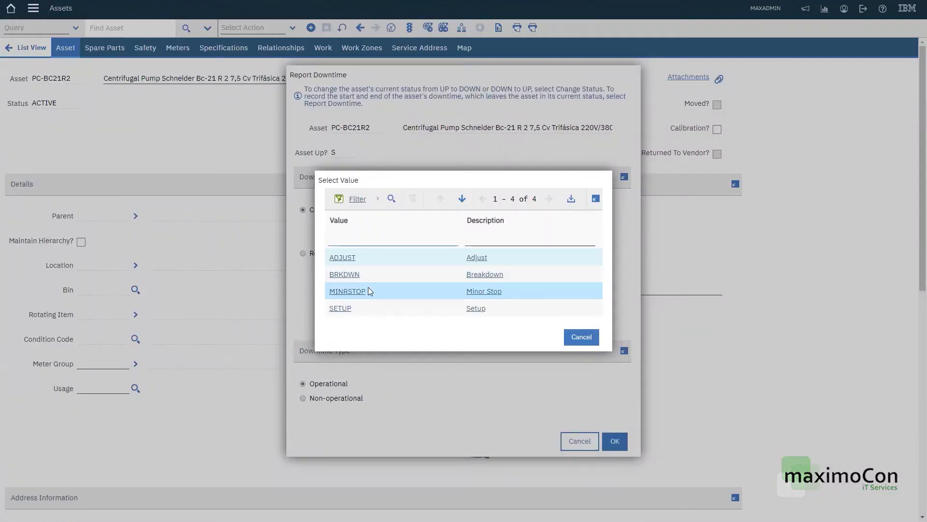
click(351, 292)
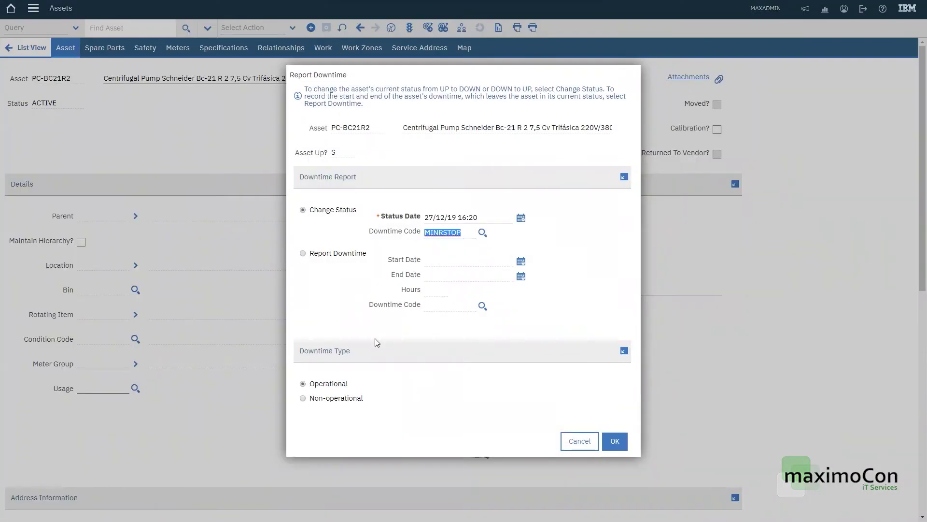
click(303, 398)
click(613, 440)
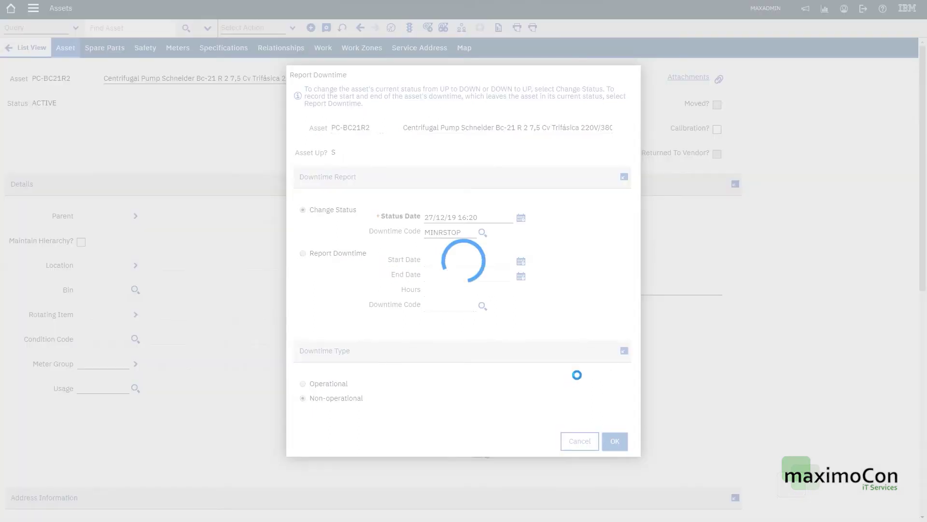
- Report the asset back up as of 27/12/19 16:27, keeping downtime code MINRSTOP and the Operational type
scroll(579, 379, down, 9)
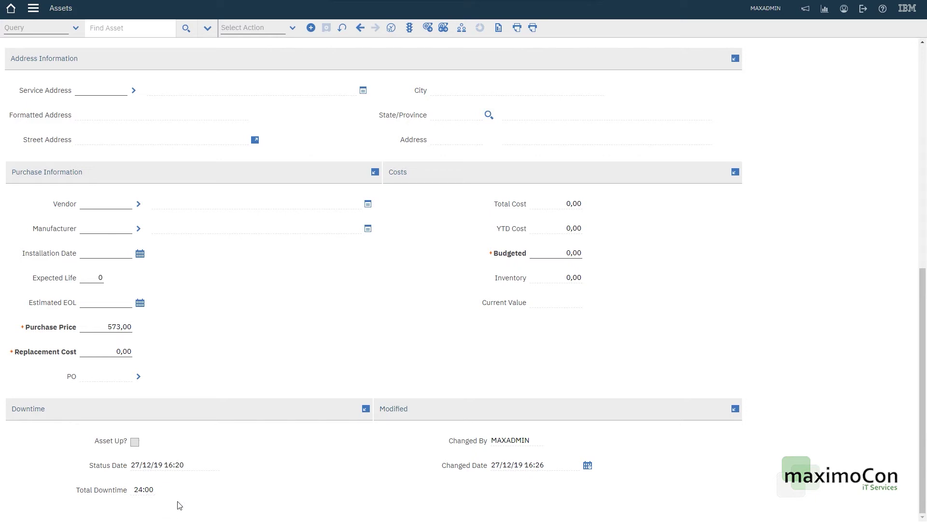
scroll(254, 348, up, 10)
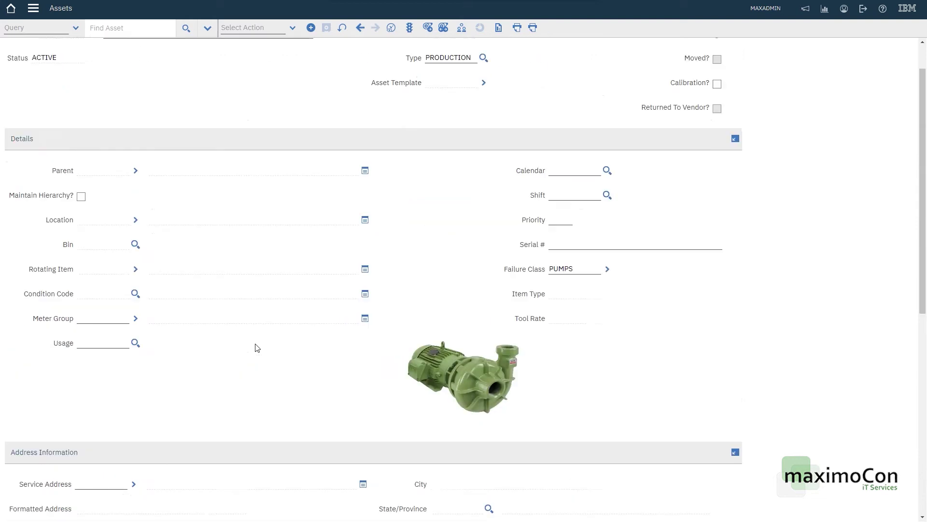
click(276, 30)
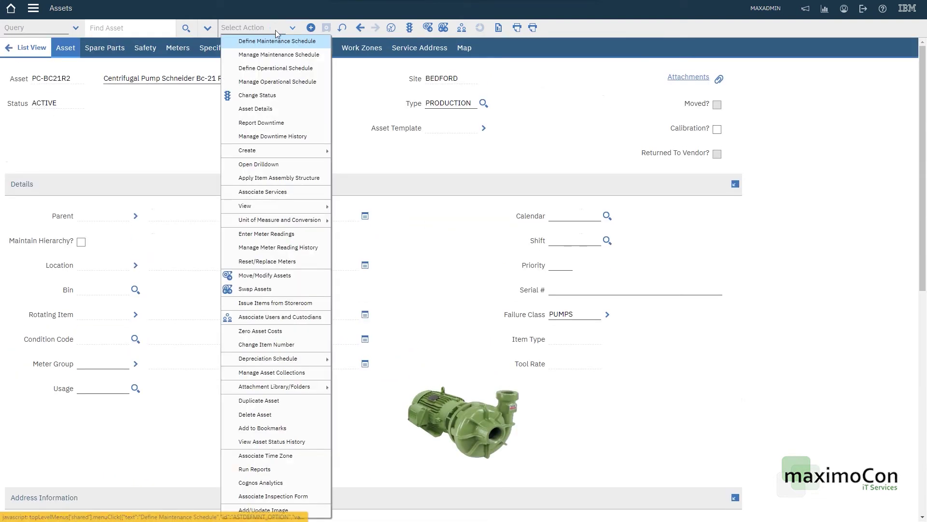
click(269, 123)
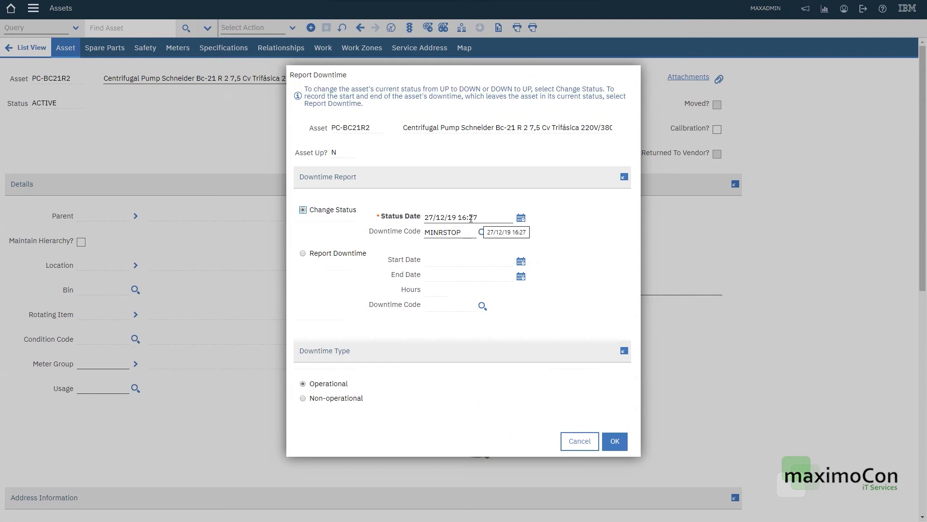
click(616, 440)
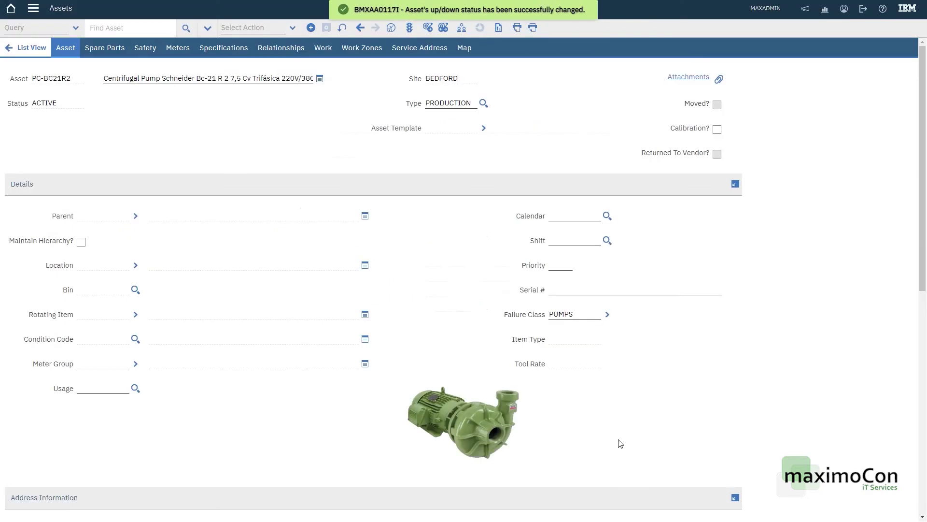
- Open the asset's downtime history and expand the details of the entry starting 27/10/19 16:25
scroll(449, 398, down, 9)
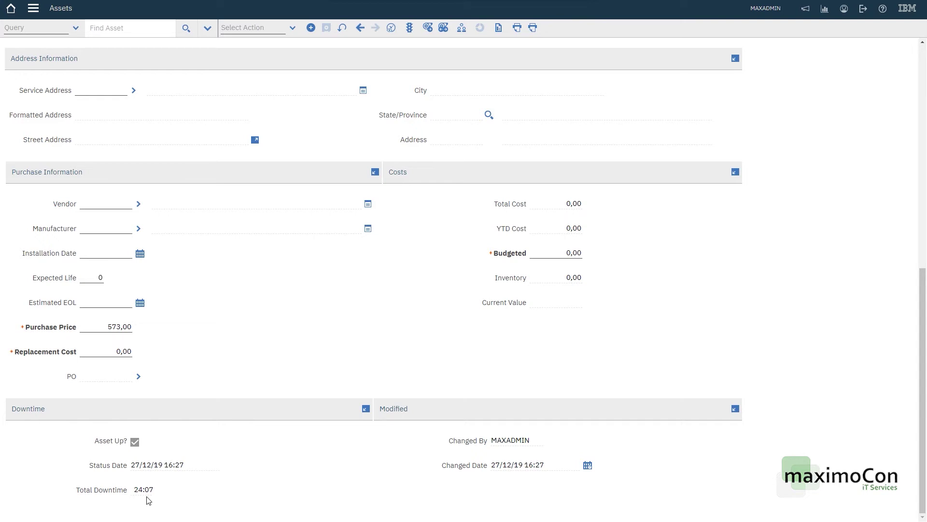
click(135, 491)
scroll(225, 373, up, 9)
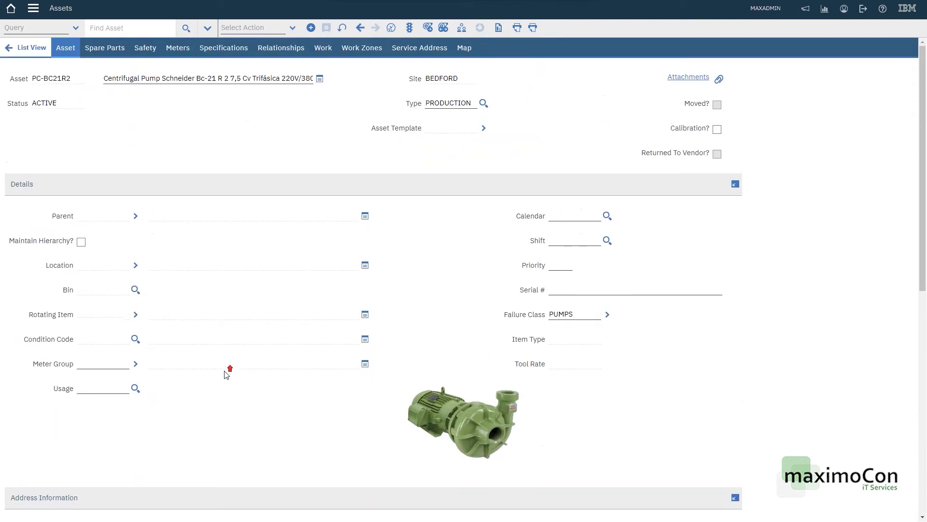
click(286, 29)
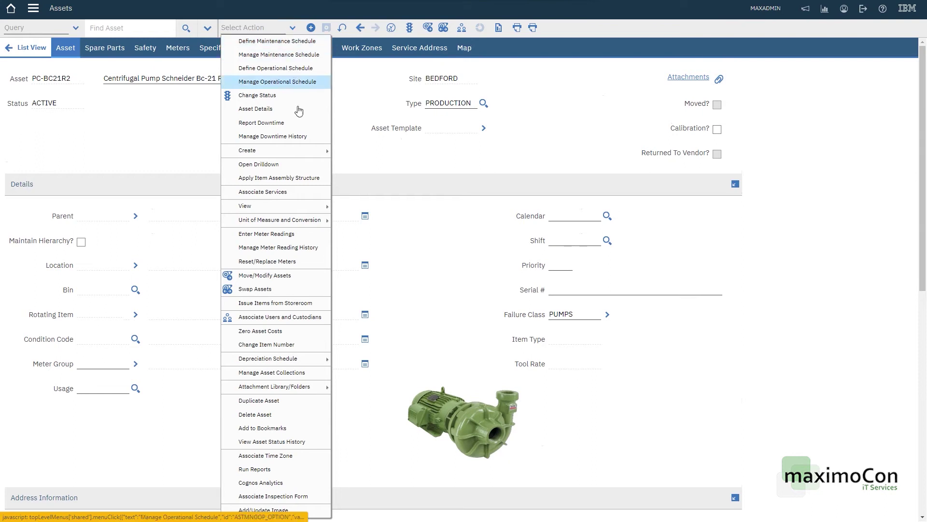
click(279, 134)
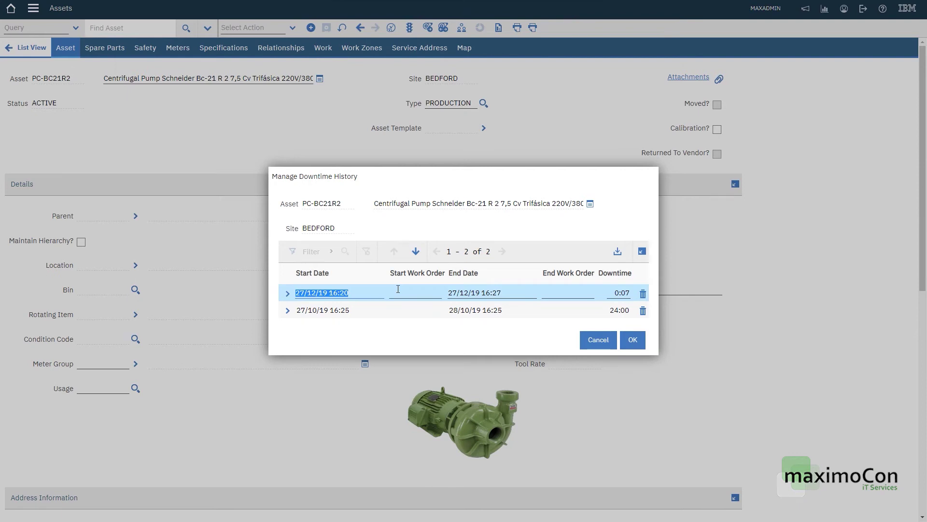
click(287, 310)
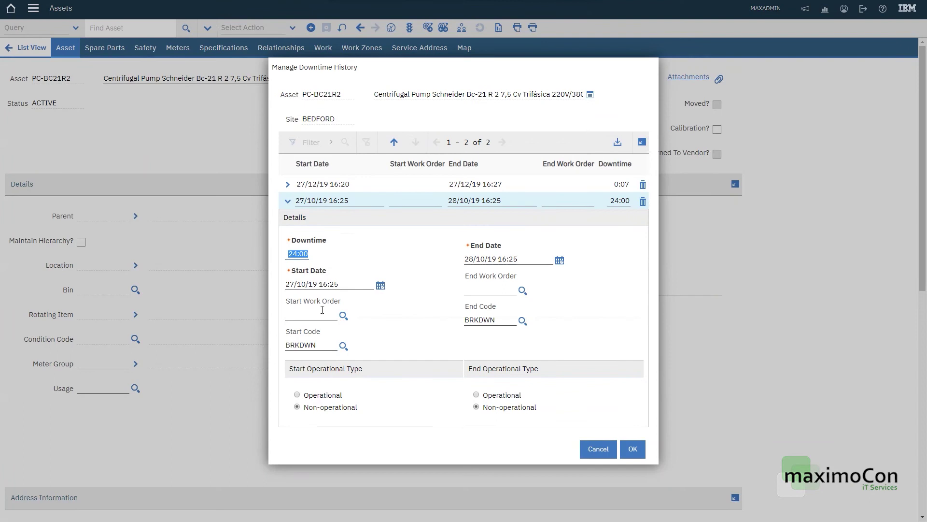
- Set the expanded entry's end date to 28/10/19 15:25, save the history, and check the asset's total downtime
click(329, 285)
click(496, 259)
key(BackSpace)
text(5)
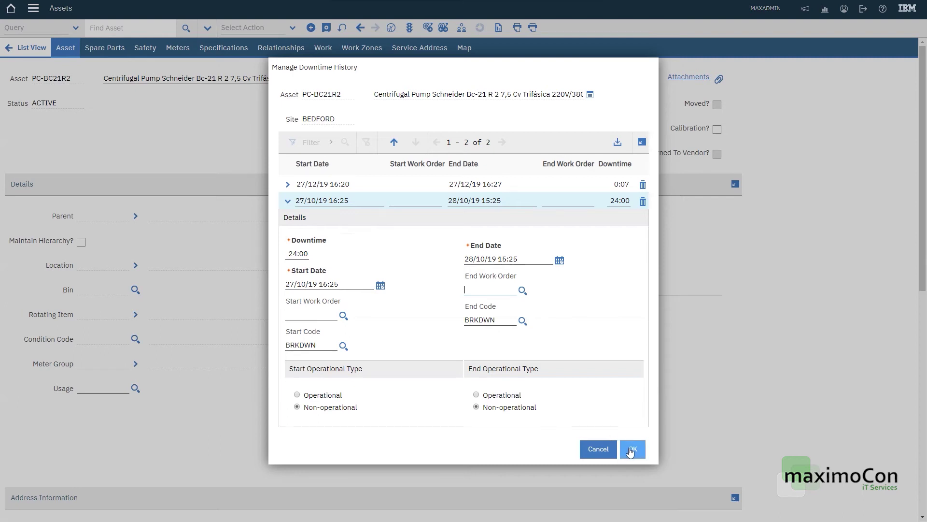
triple_click(309, 284)
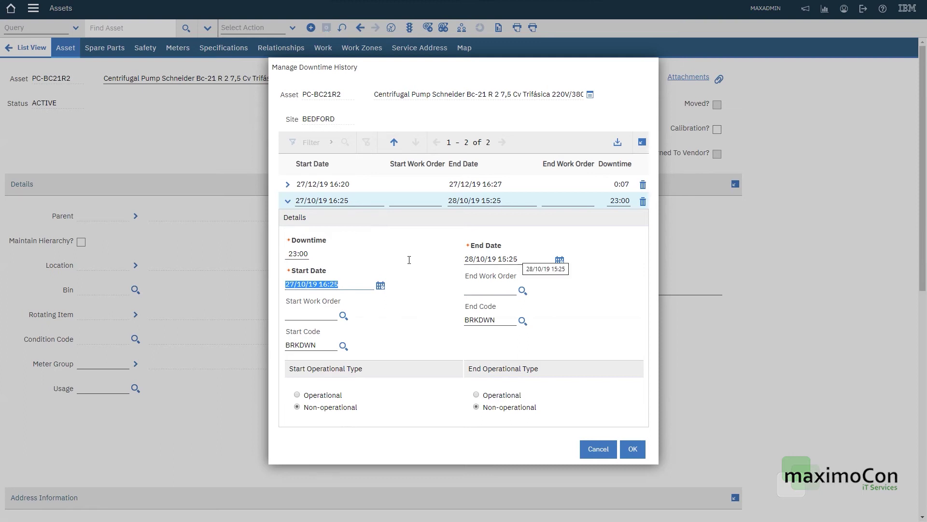
click(295, 254)
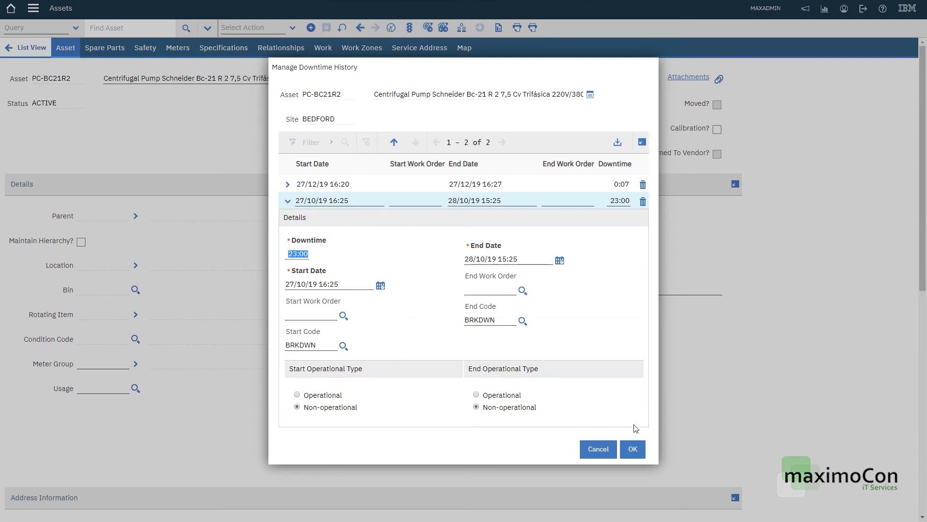
click(632, 448)
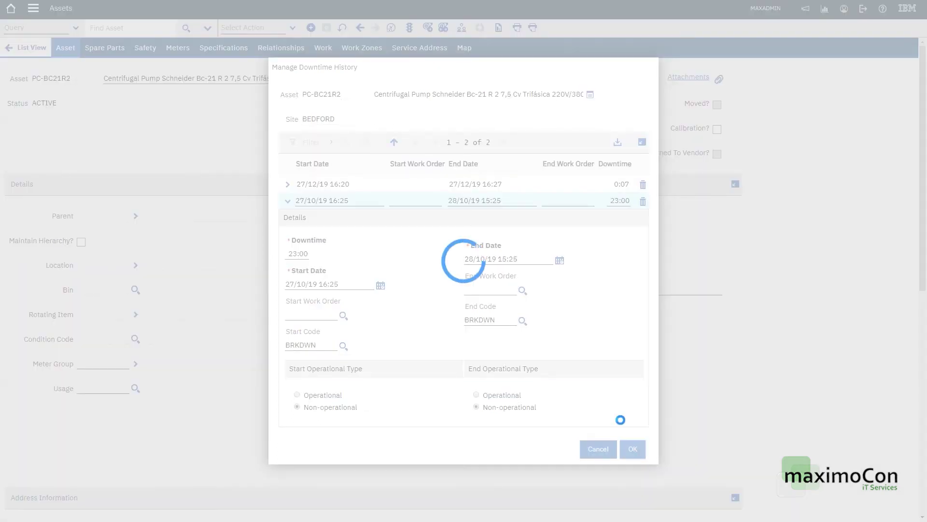
scroll(671, 341, down, 5)
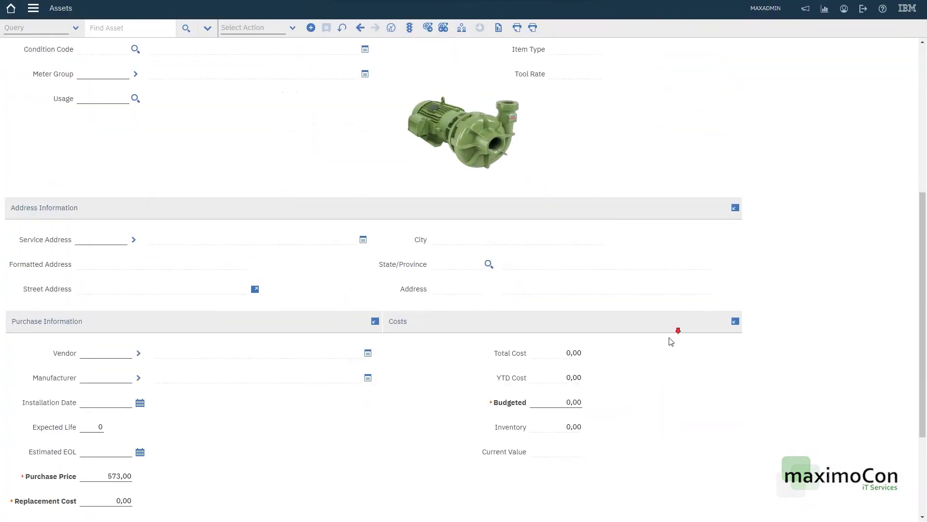
scroll(188, 497, down, 3)
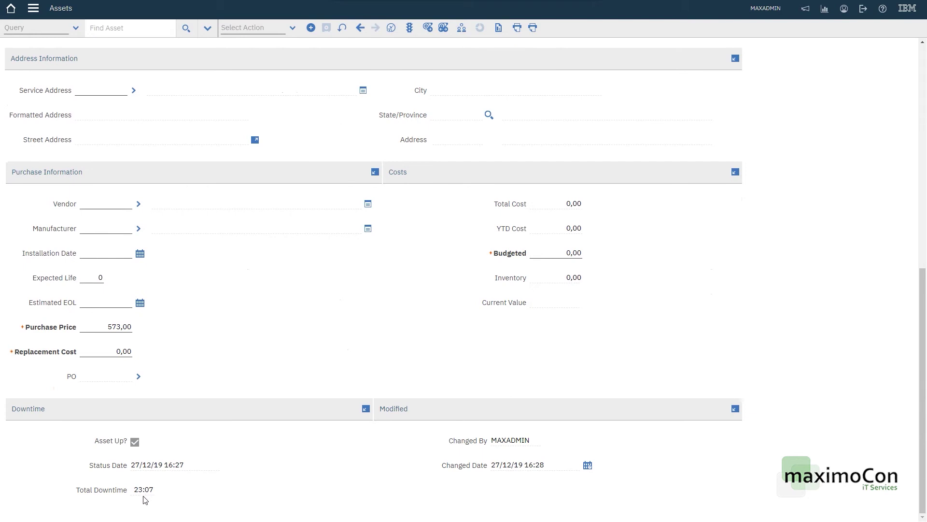
- Copy the pump's asset number from its record and switch to Work Order Tracking
scroll(319, 459, up, 10)
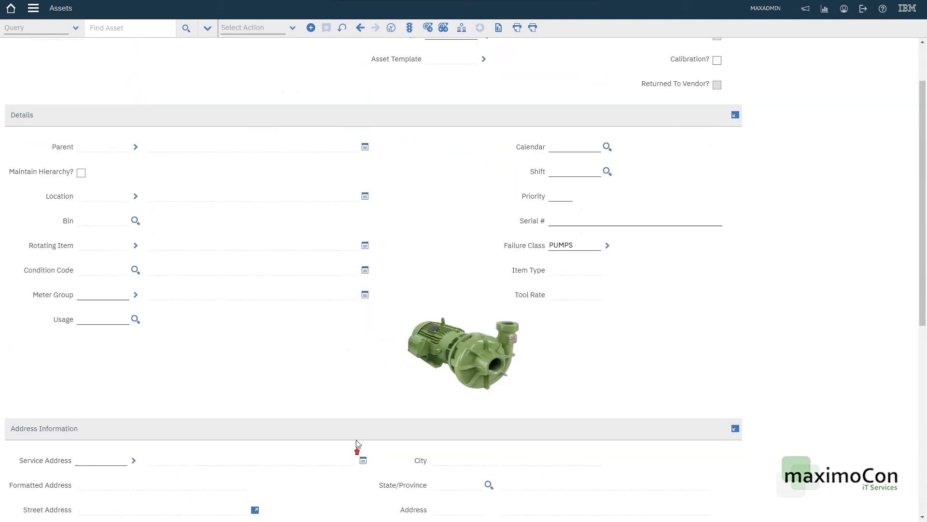
click(47, 78)
key(ctrl+c)
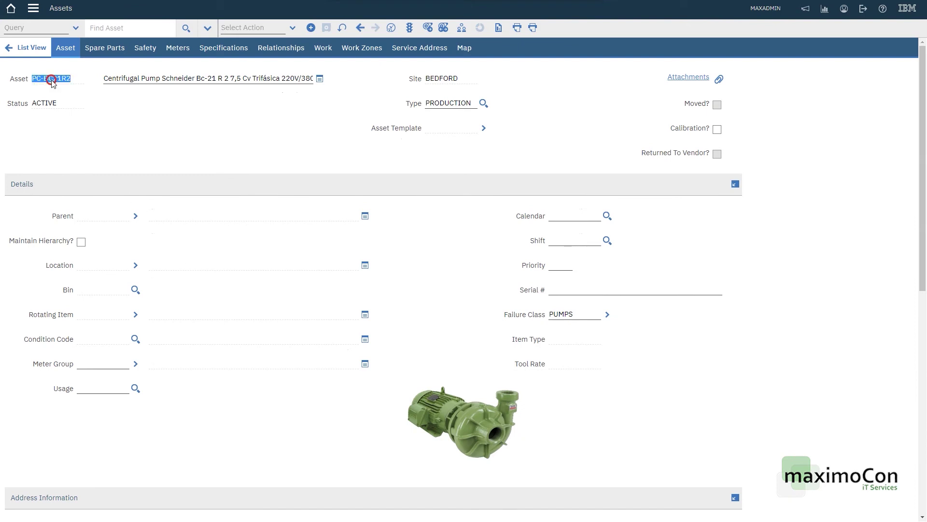
click(34, 8)
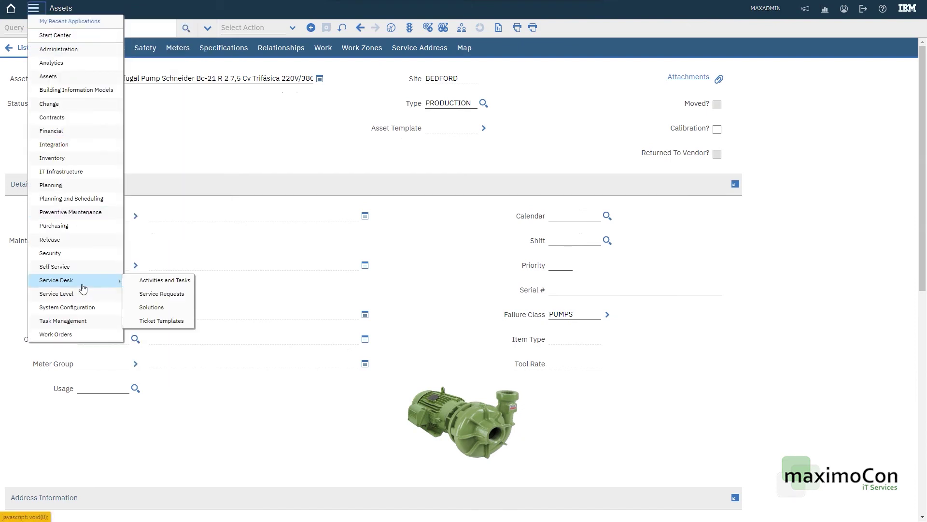
mouse_move(93, 336)
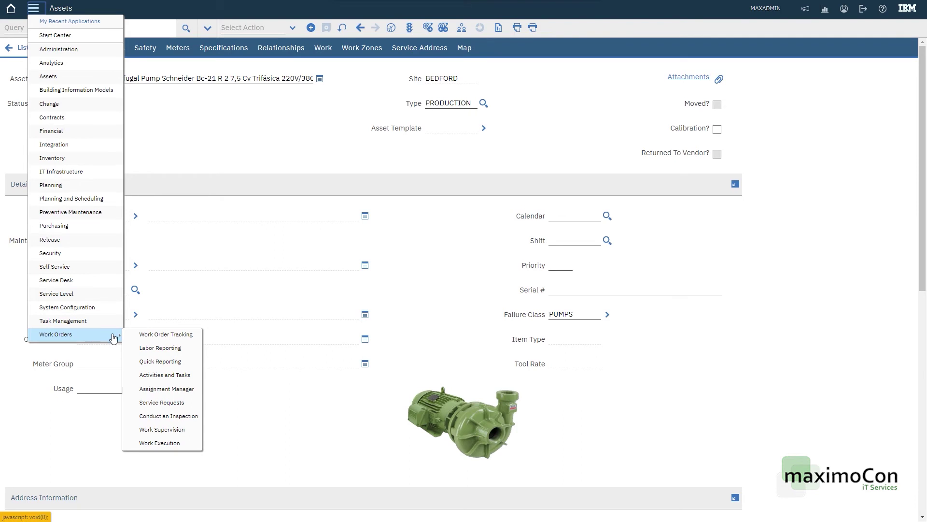
click(165, 334)
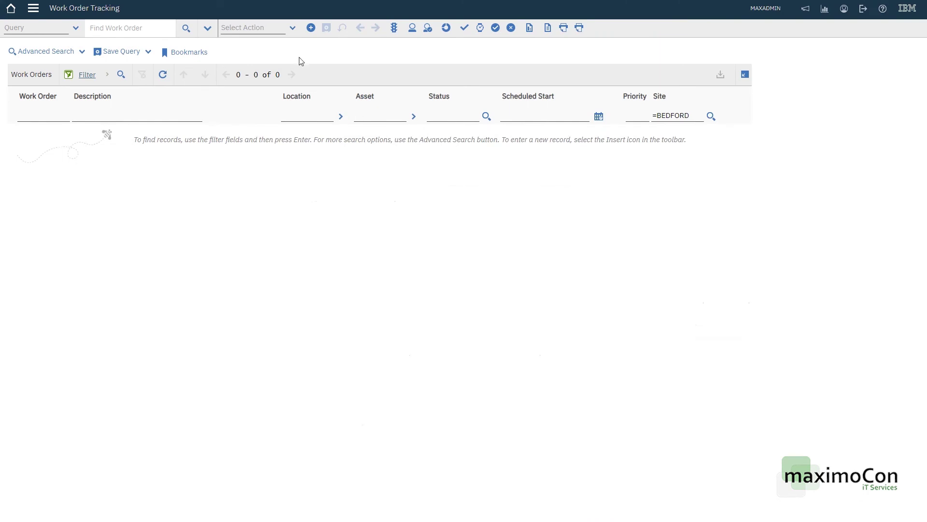
- Create a new work order for asset PC-BC21R2 using the copied number and save it
click(311, 28)
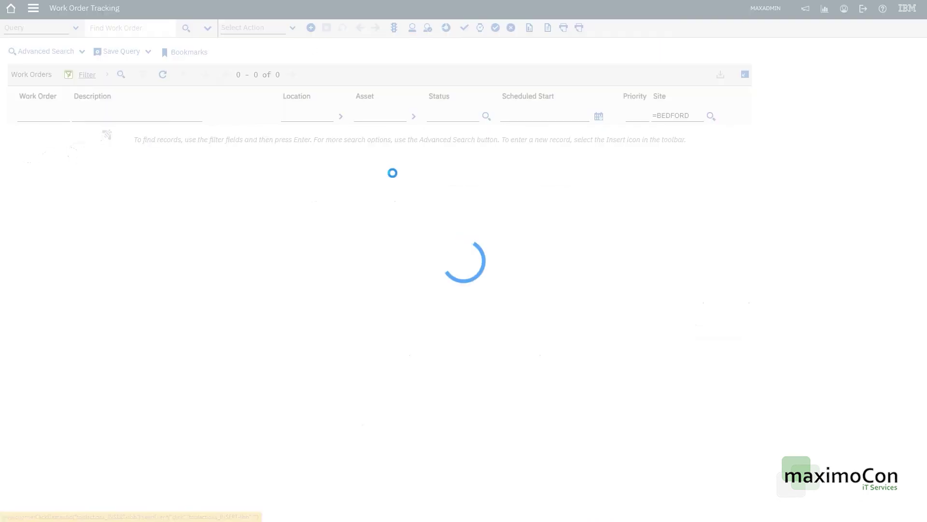
click(110, 129)
key(ctrl+v)
key(Tab)
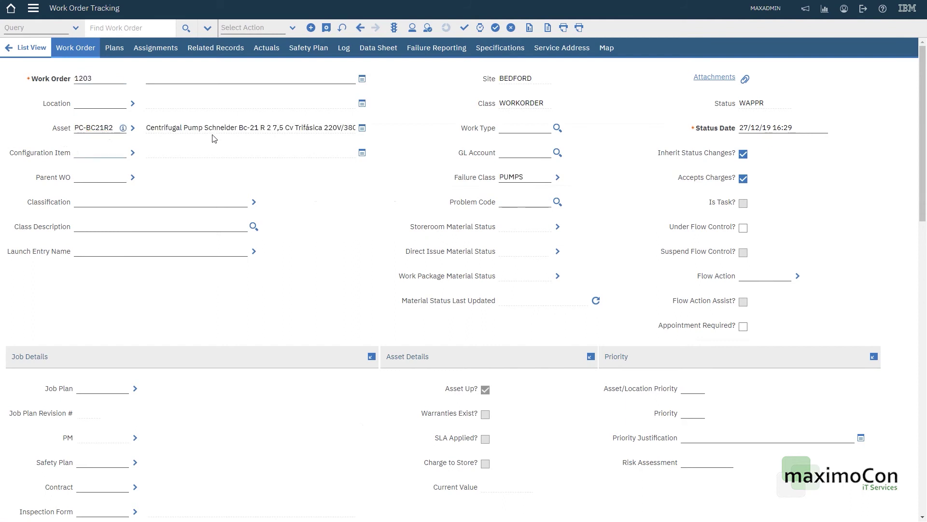
click(331, 29)
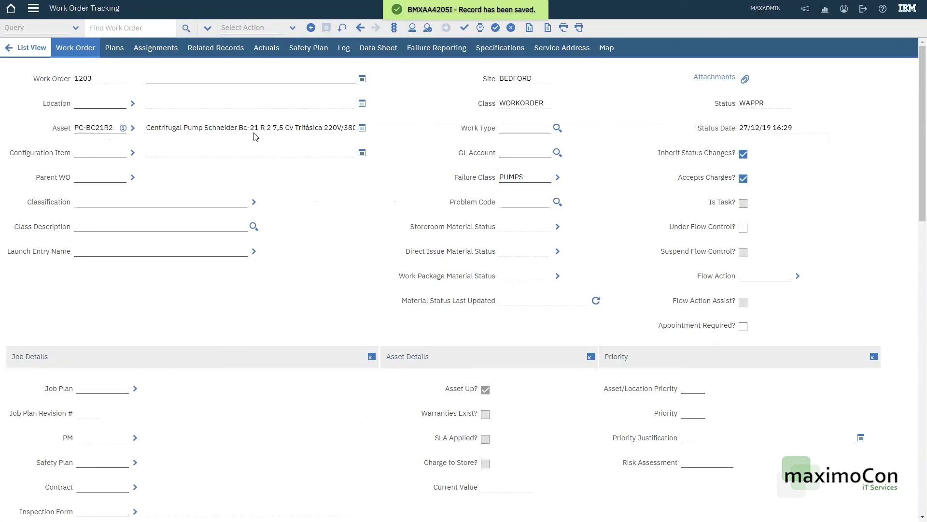
- Report the asset down from the work order by a status change dated 27/12/19 16:28, keeping the Operational type
click(294, 29)
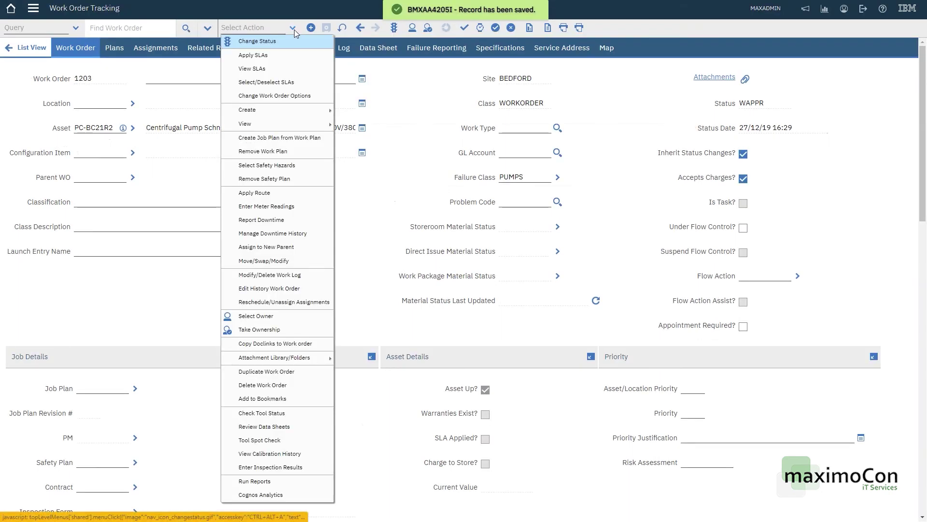
click(273, 220)
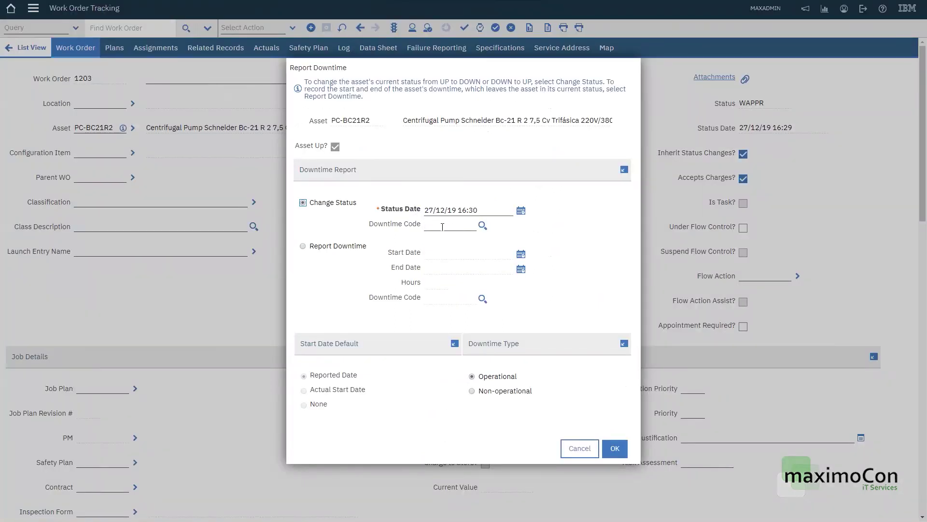
click(472, 210)
key(BackSpace)
text(2)
key(Delete)
text(8)
click(616, 448)
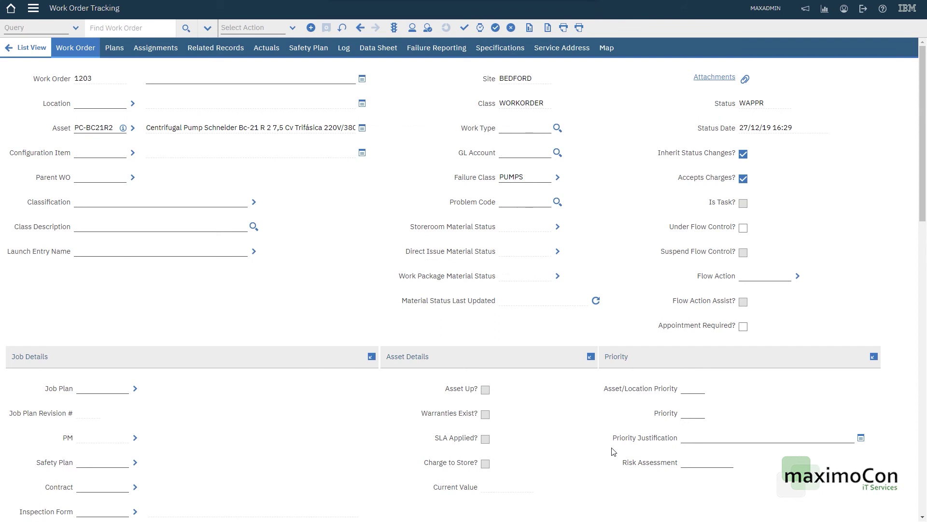
- Report the asset back up from the work order as of 27/12/19 16:30, keeping the Operational type
click(294, 28)
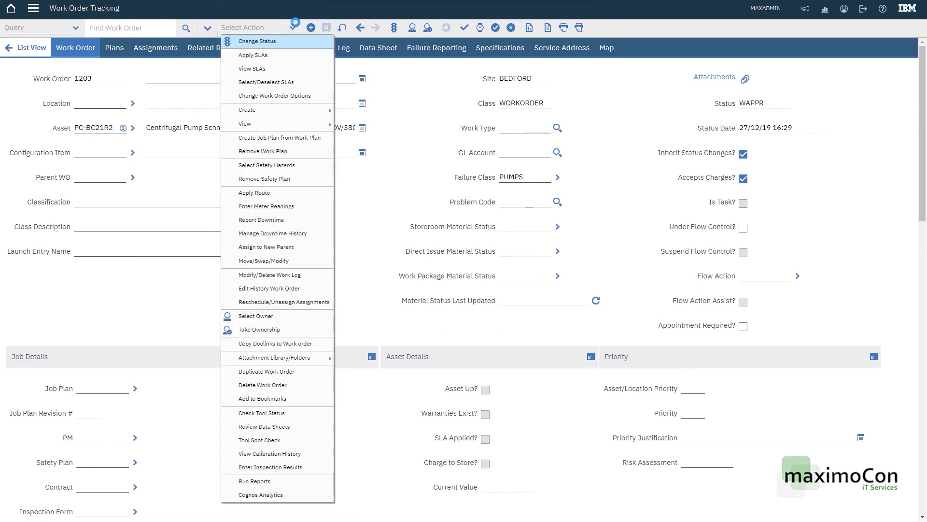
click(289, 220)
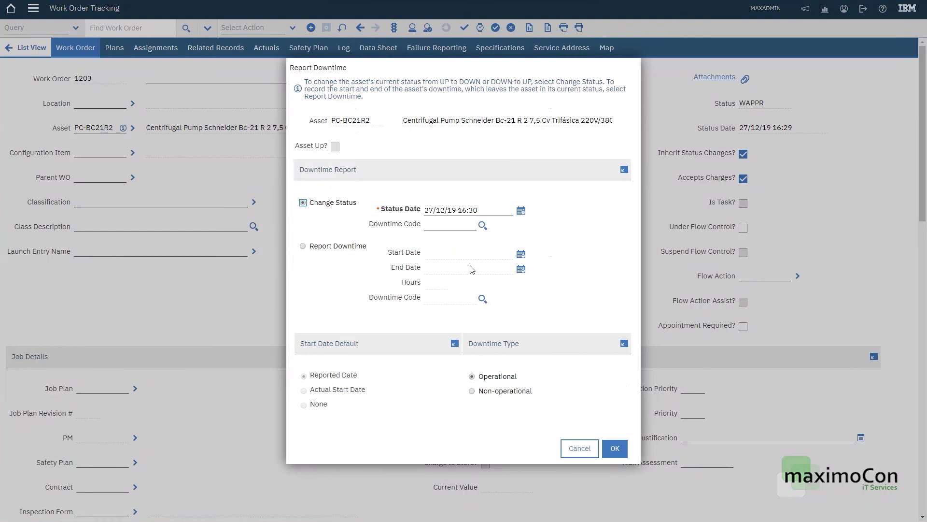
click(620, 450)
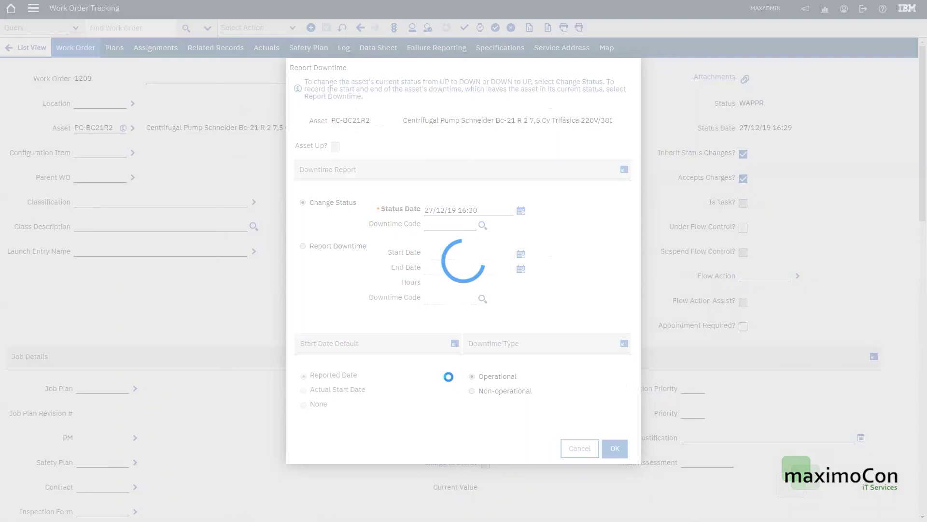
scroll(333, 330, down, 2)
scroll(332, 329, up, 2)
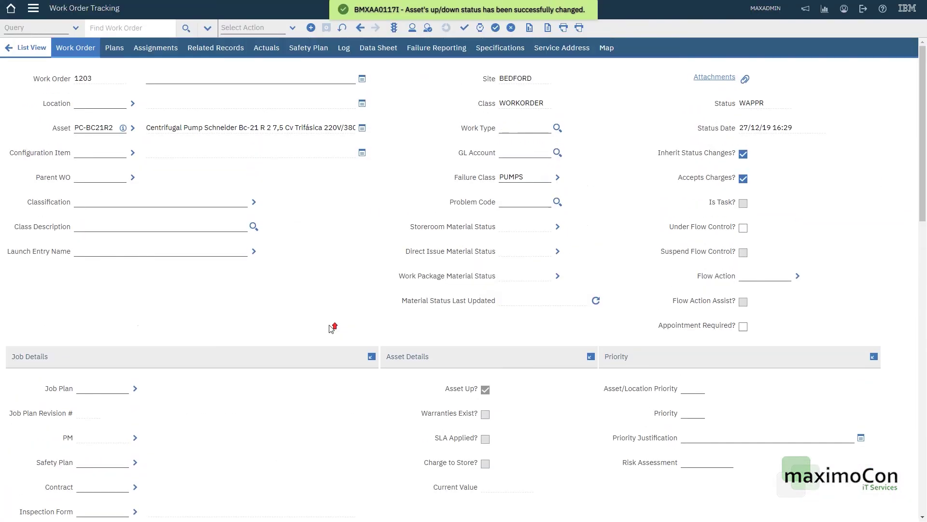
- Review the work order's downtime history, checking the entry's start work order, and accept the history without edits
click(292, 28)
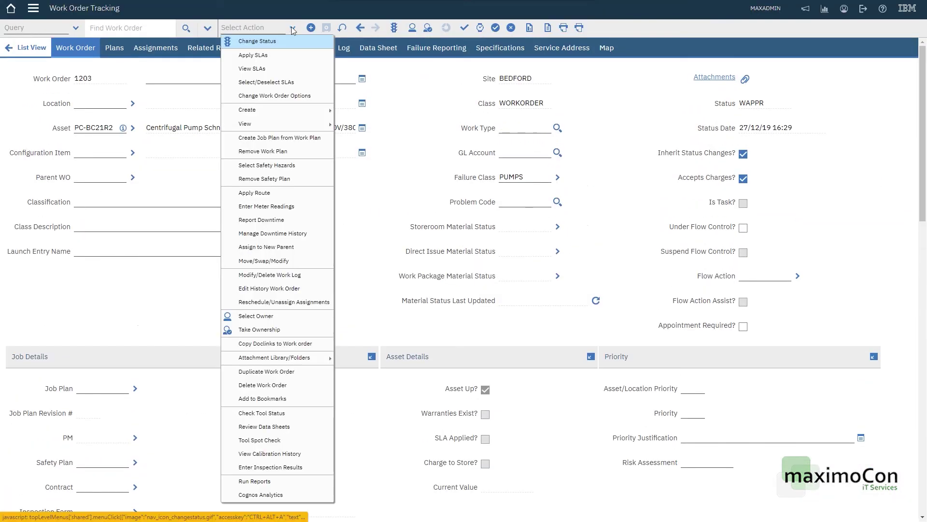
click(296, 234)
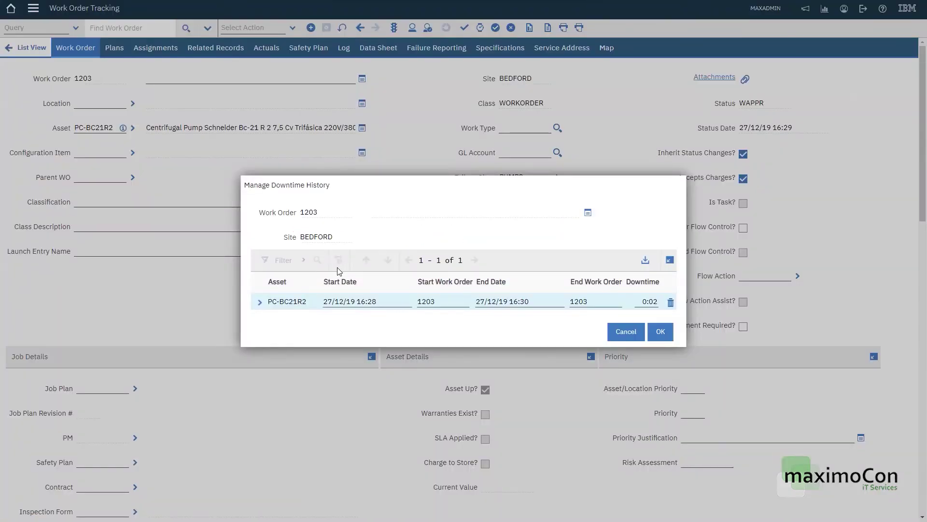
click(436, 301)
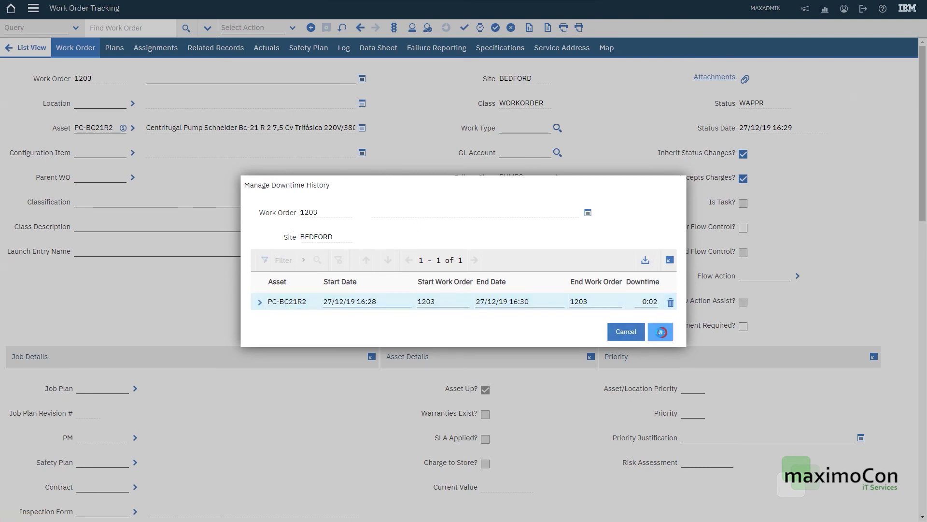
click(661, 331)
- Go from the work order's asset reference to the full asset record of PC-BC21R2
click(133, 127)
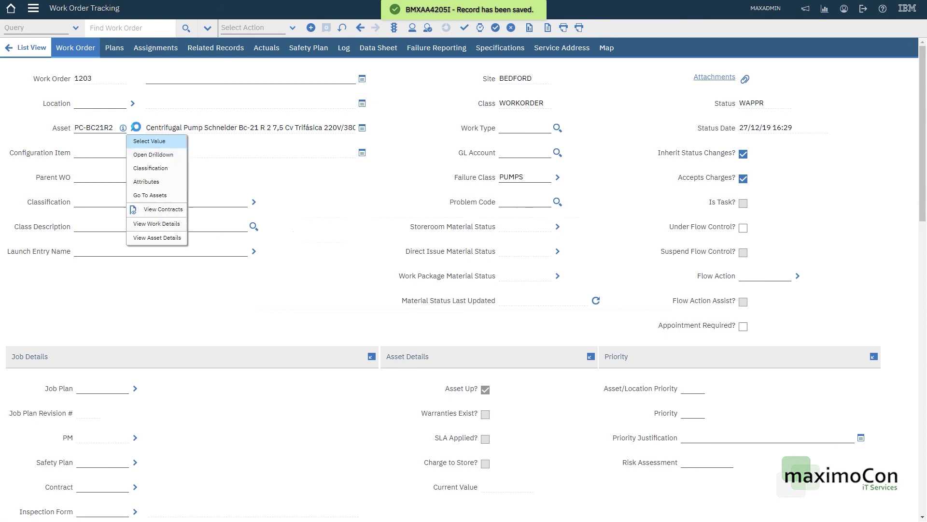
click(161, 209)
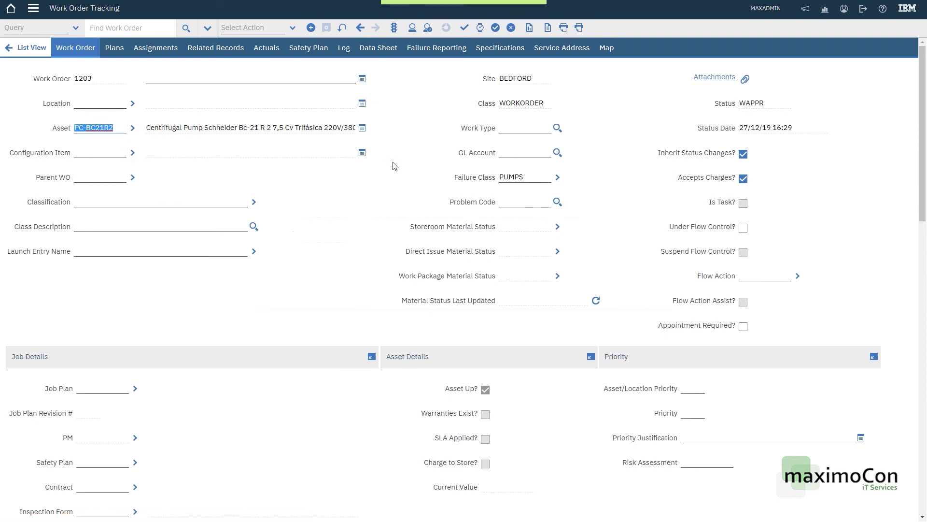
click(133, 128)
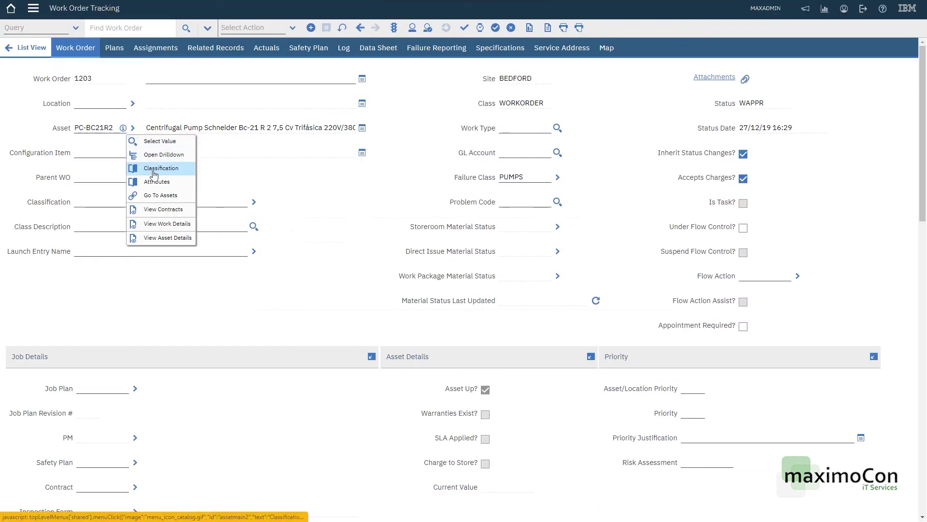
click(159, 195)
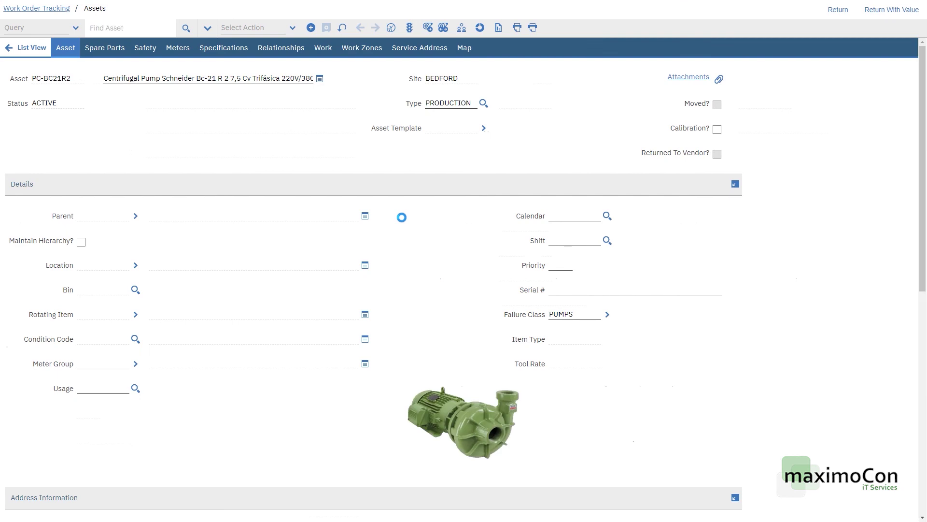
- Open the asset's downtime history and expand the details of the entry starting 27/12/19 16:28
click(292, 27)
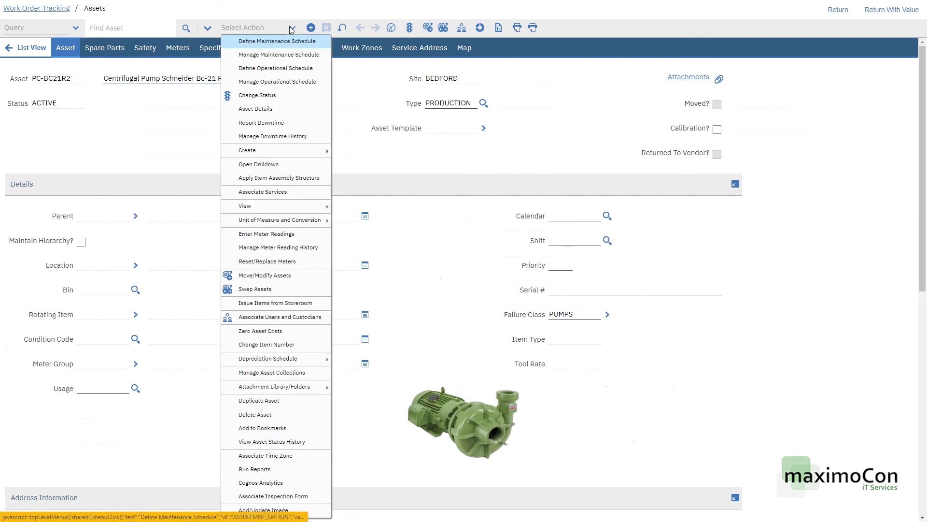
click(285, 136)
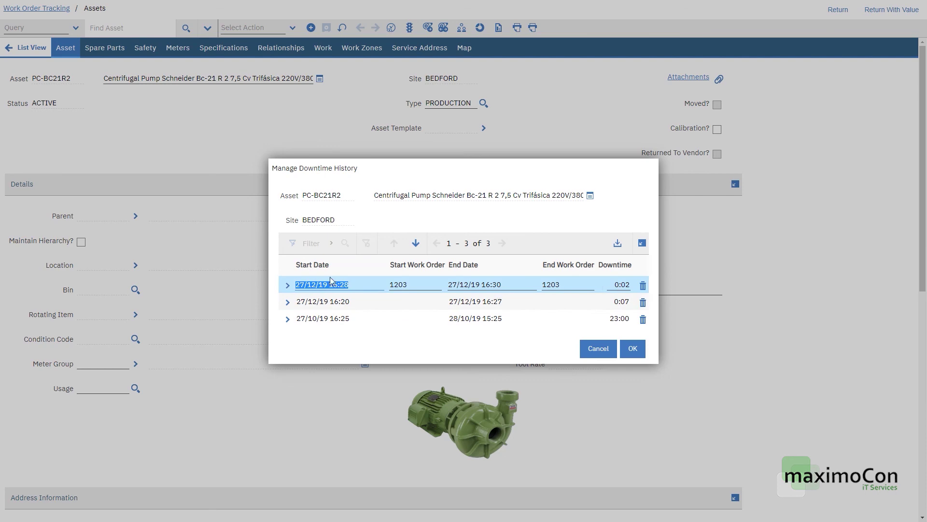
click(287, 285)
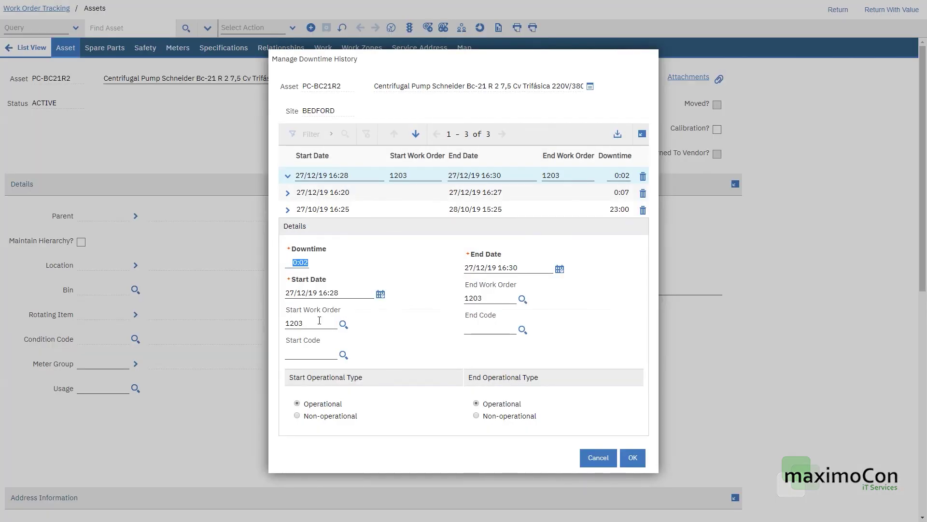
- Examine the expanded entry's start and end work orders and downtime codes, then close the history without changes
double_click(318, 322)
double_click(492, 299)
double_click(320, 326)
double_click(498, 298)
click(318, 354)
click(489, 330)
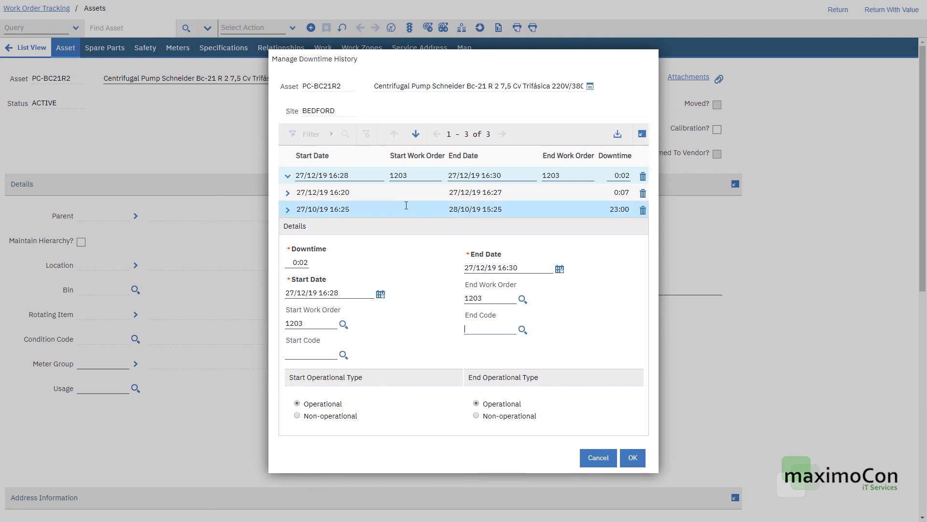
key(Escape)
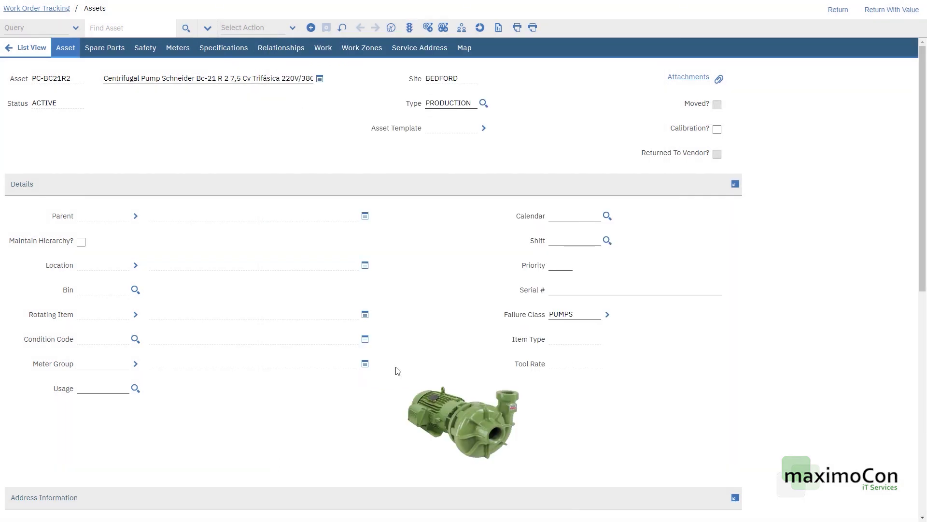